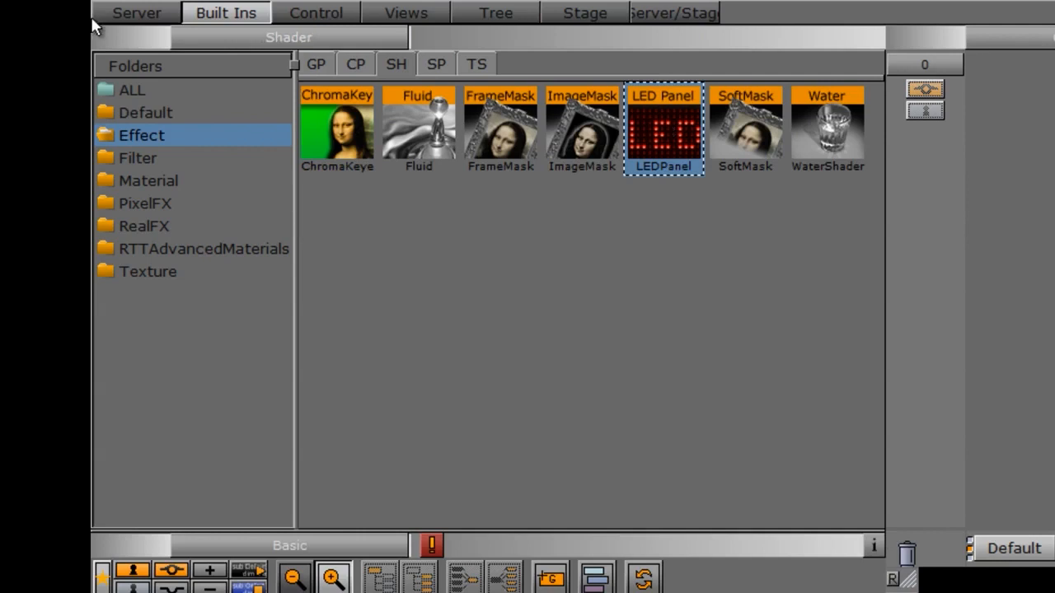
Step: Add a Rectangle geometry to the empty scene and scale it proportionally to 3.76
left_click(313, 66)
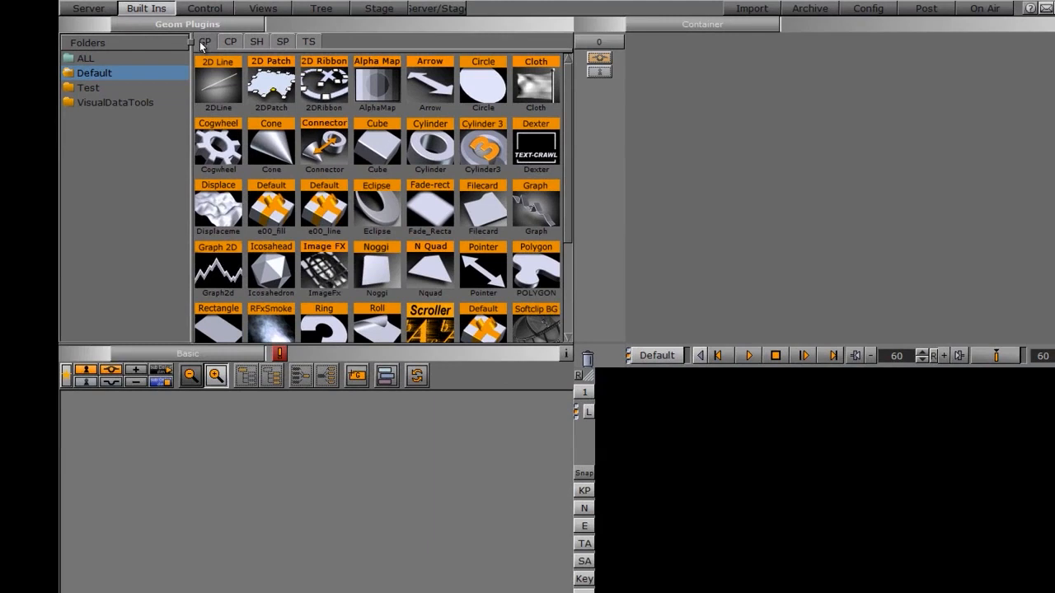
left_click_drag(231, 334, 164, 489)
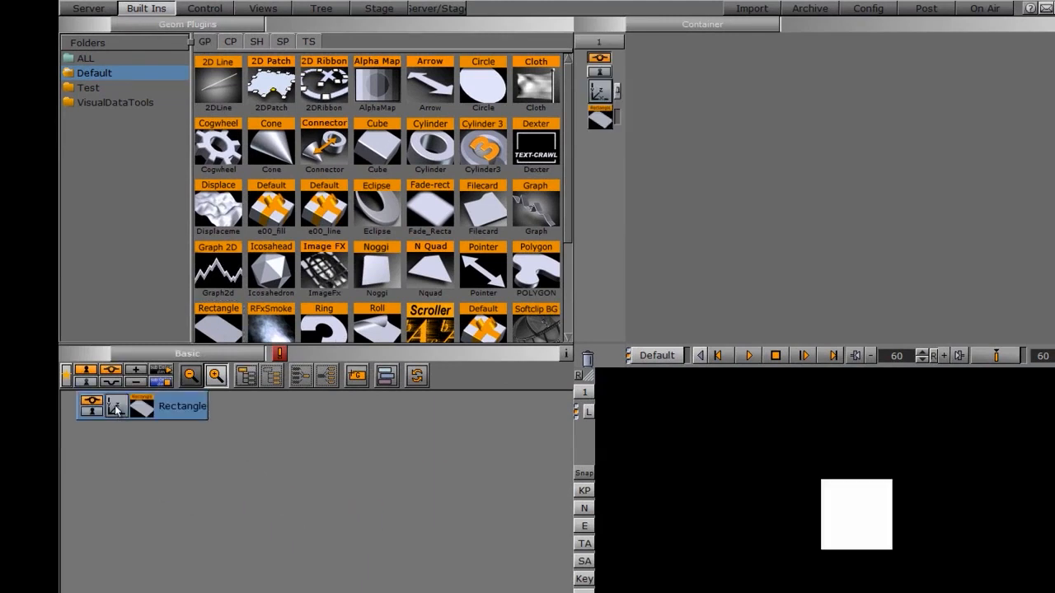
left_click(115, 407)
left_click_drag(689, 223, 860, 228)
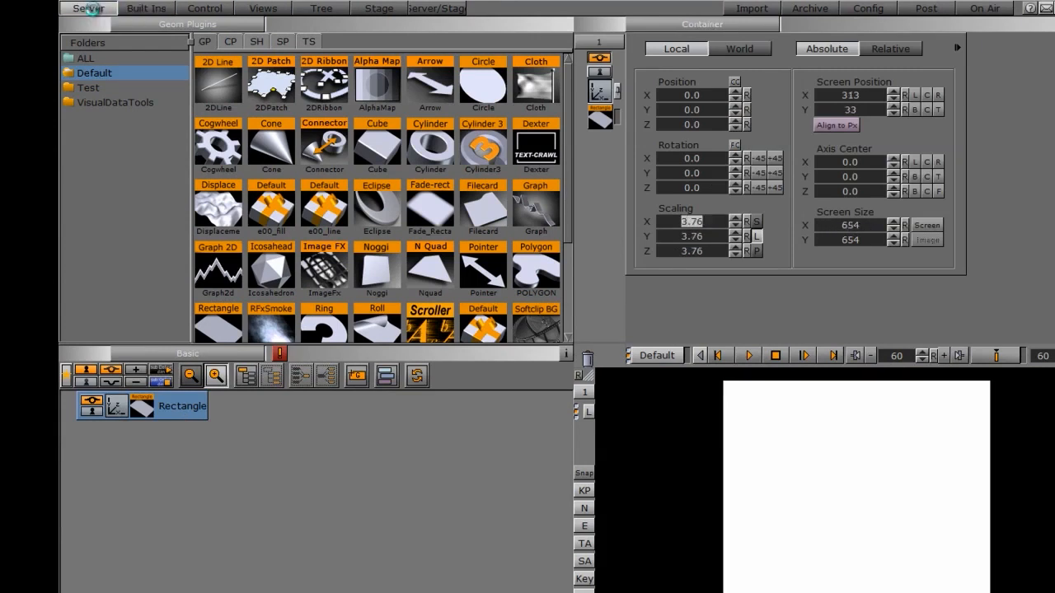
Step: Apply the Clouds_Sun2 image from the Pics folder to the rectangle and set its texture mapping to Vertex
left_click(89, 9)
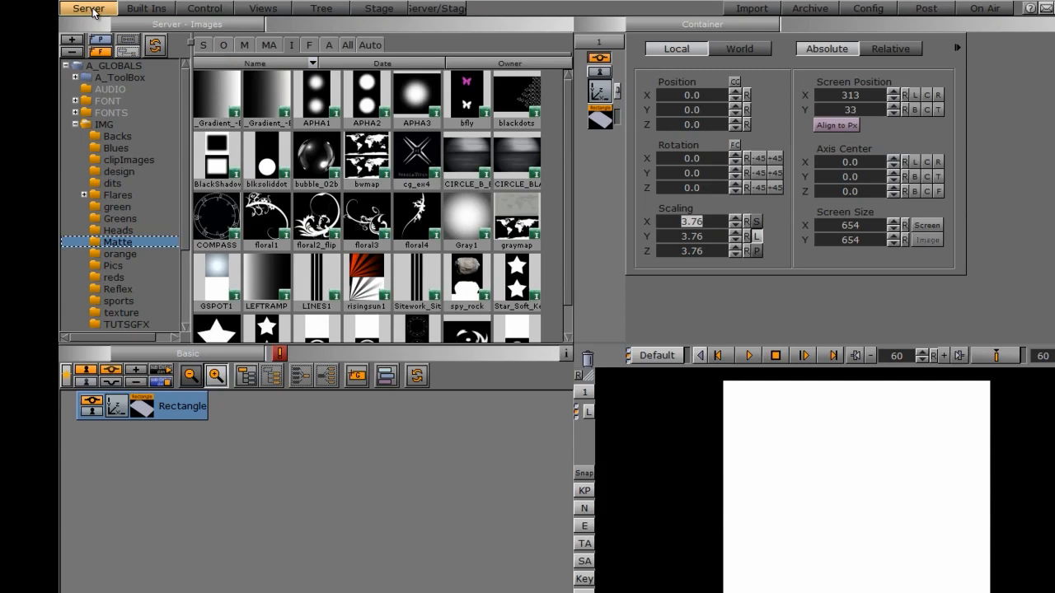
left_click(122, 268)
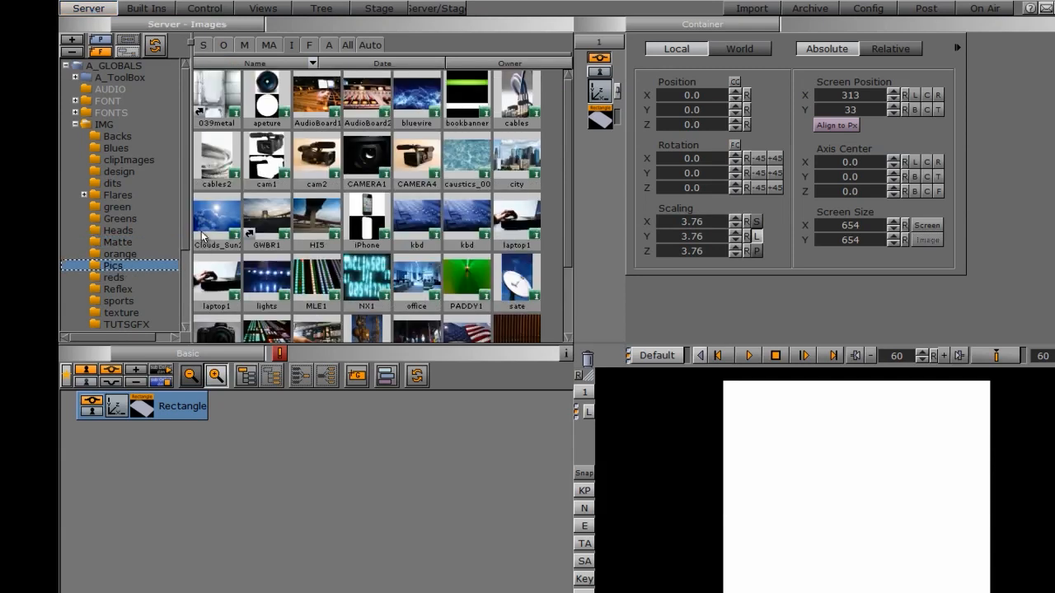
left_click_drag(212, 222, 172, 409)
left_click(167, 406)
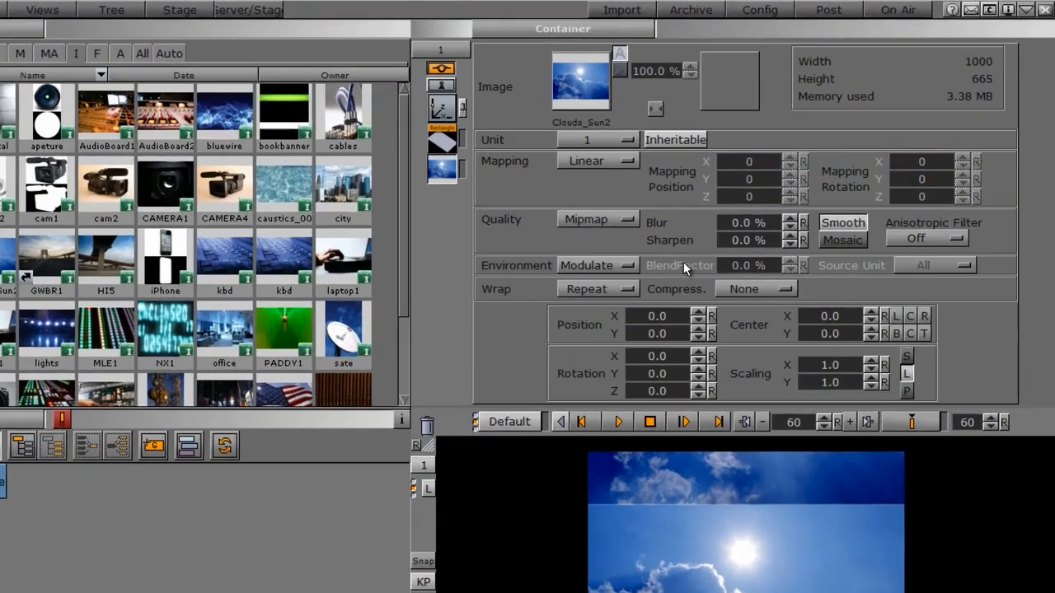
left_click(432, 194)
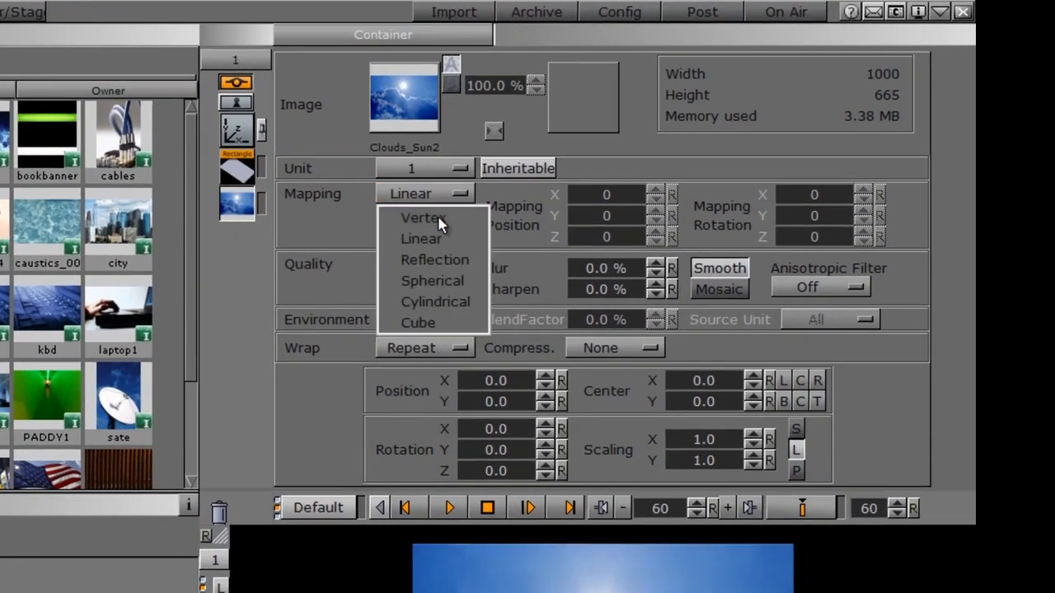
left_click(423, 219)
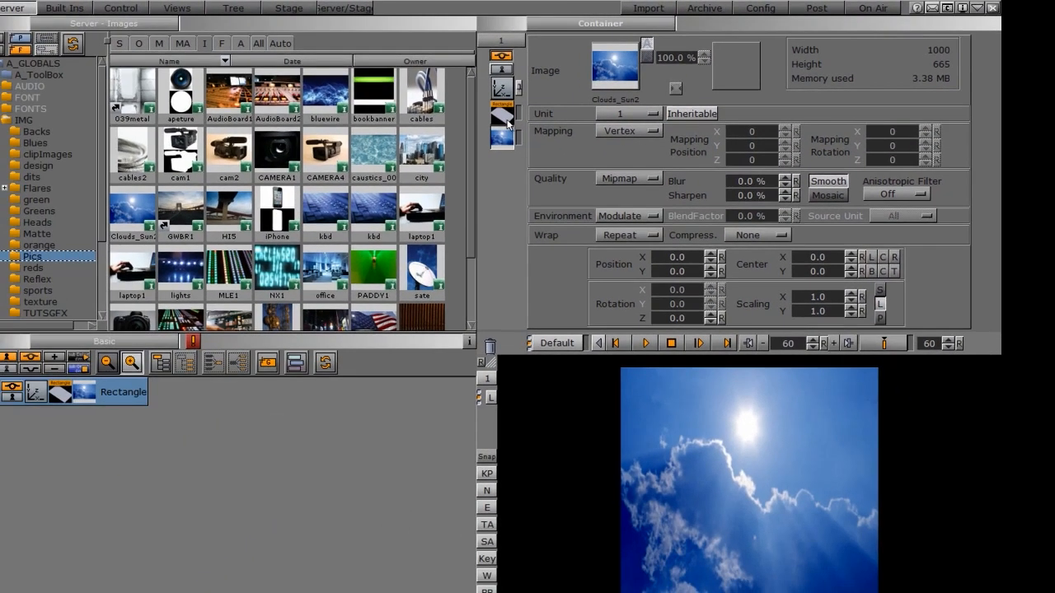
Step: Set the rectangle's width to 171.4 and apply the LEDPanel shader from the Effect folder to it
left_click(507, 120)
left_click_drag(645, 110, 789, 122)
left_click(65, 8)
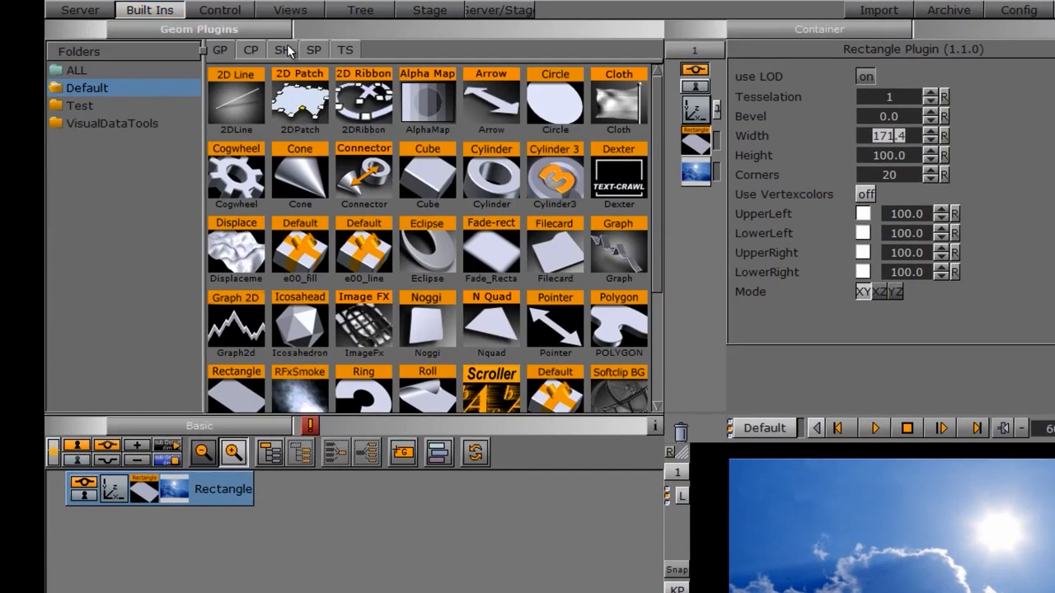
left_click(287, 50)
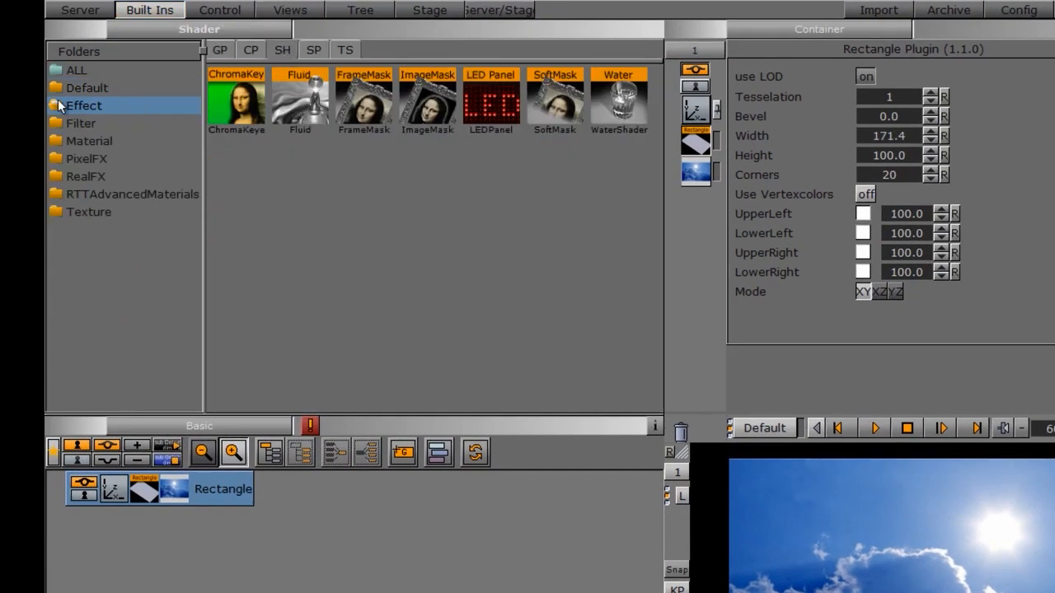
left_click_drag(492, 103, 220, 486)
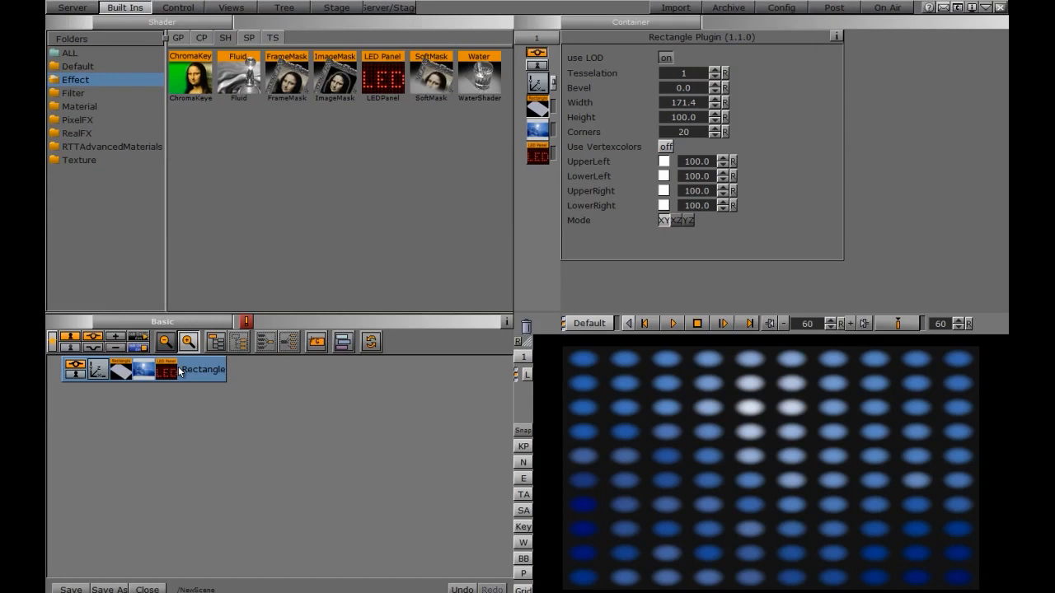
Step: Open the LEDPanel shader's settings and reduce the pixel size to 1
left_click(169, 374)
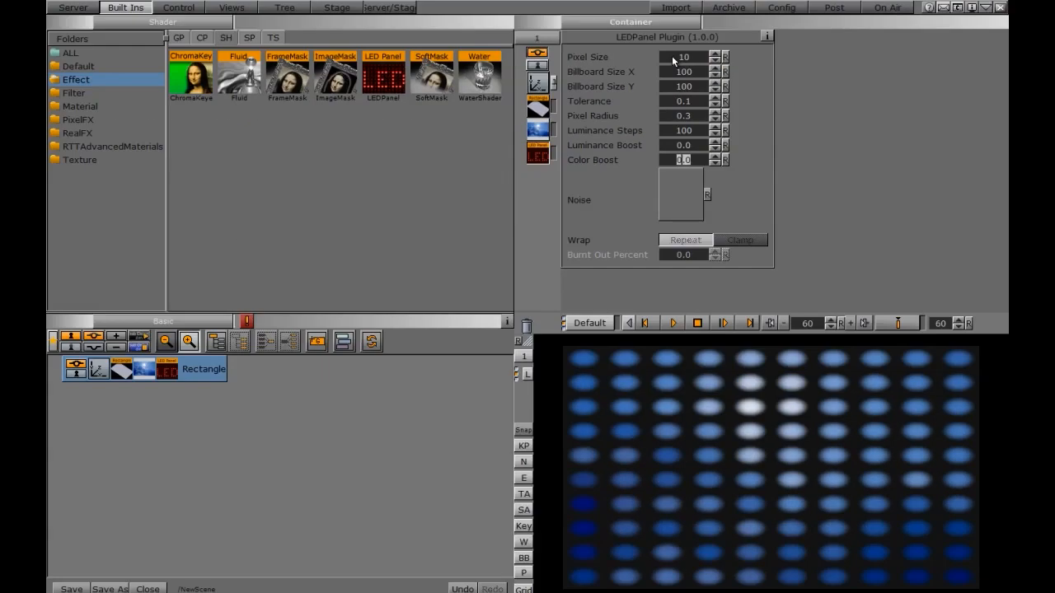
mouse_move(672, 60)
left_mouse_down()
mouse_move(684, 57)
mouse_move(667, 70)
left_mouse_up()
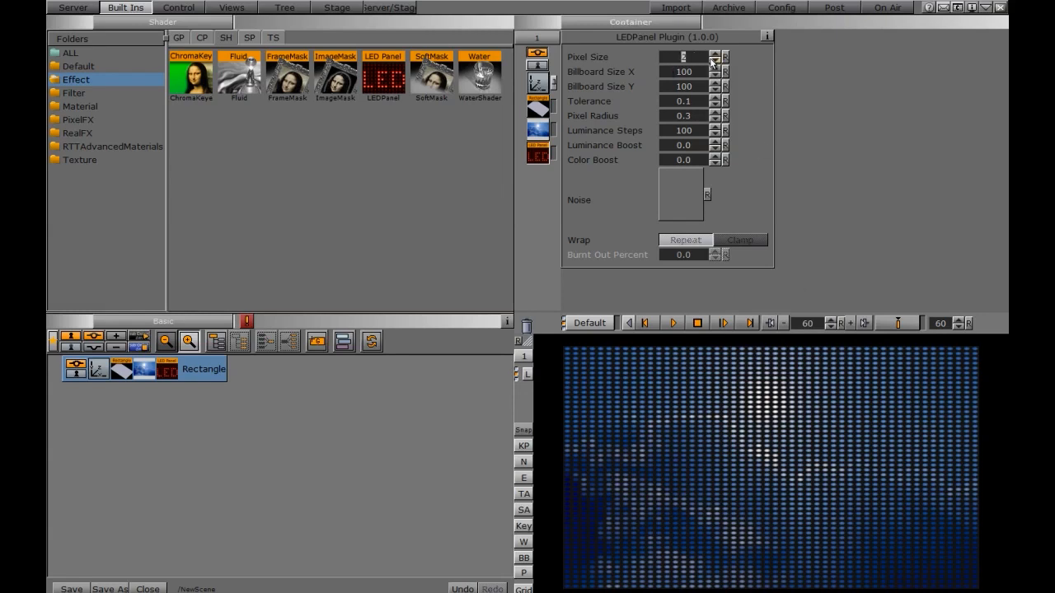
mouse_move(678, 58)
left_mouse_down()
mouse_move(697, 58)
mouse_move(677, 58)
left_mouse_up()
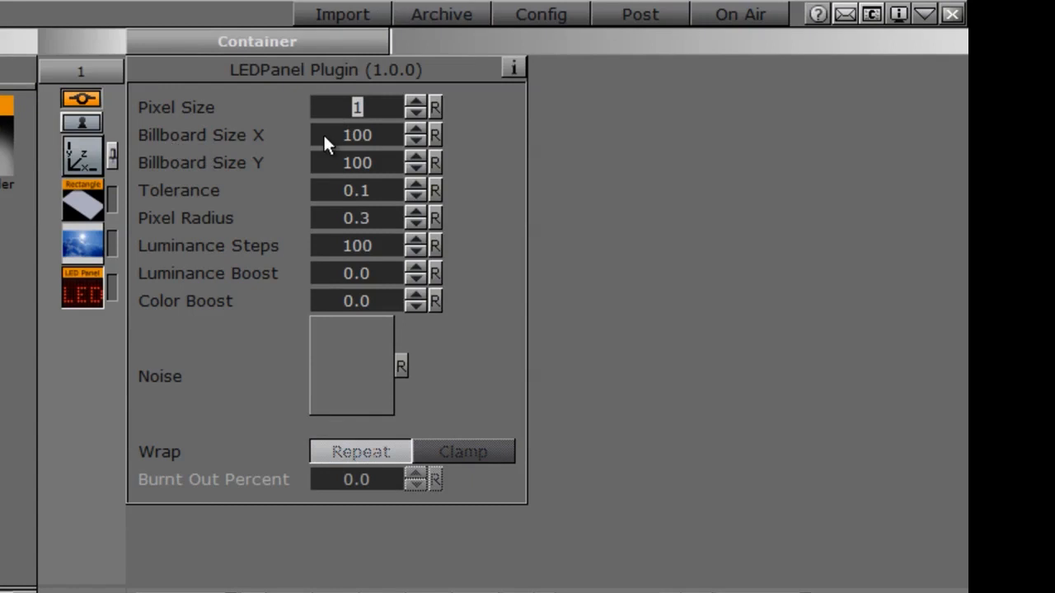
Step: Try billboard sizes of 165 in X and 111 in Y, and reset both to their defaults
left_click_drag(321, 137, 409, 138)
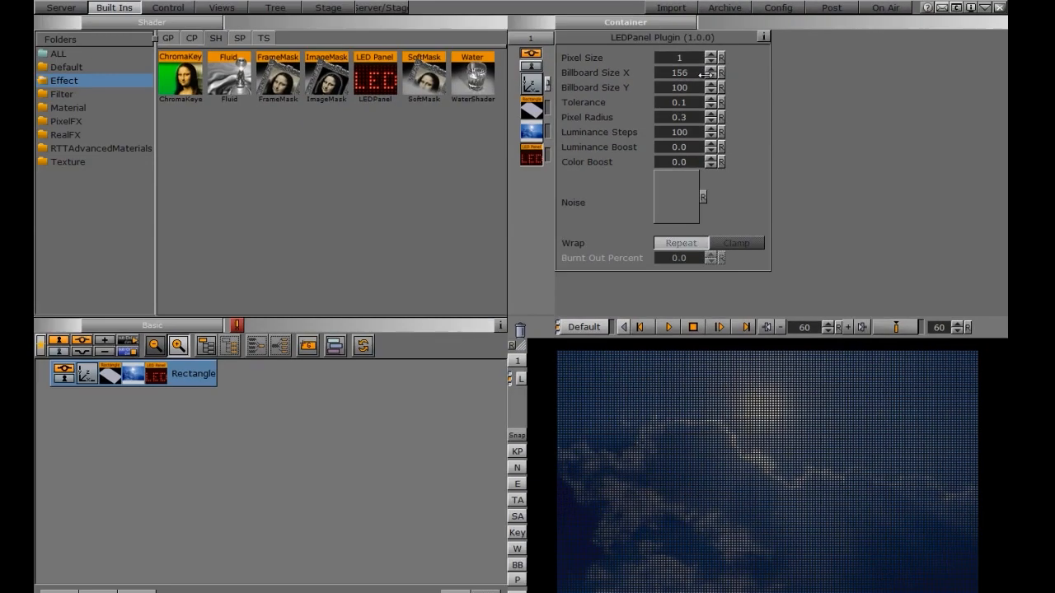
left_click_drag(707, 75, 677, 101)
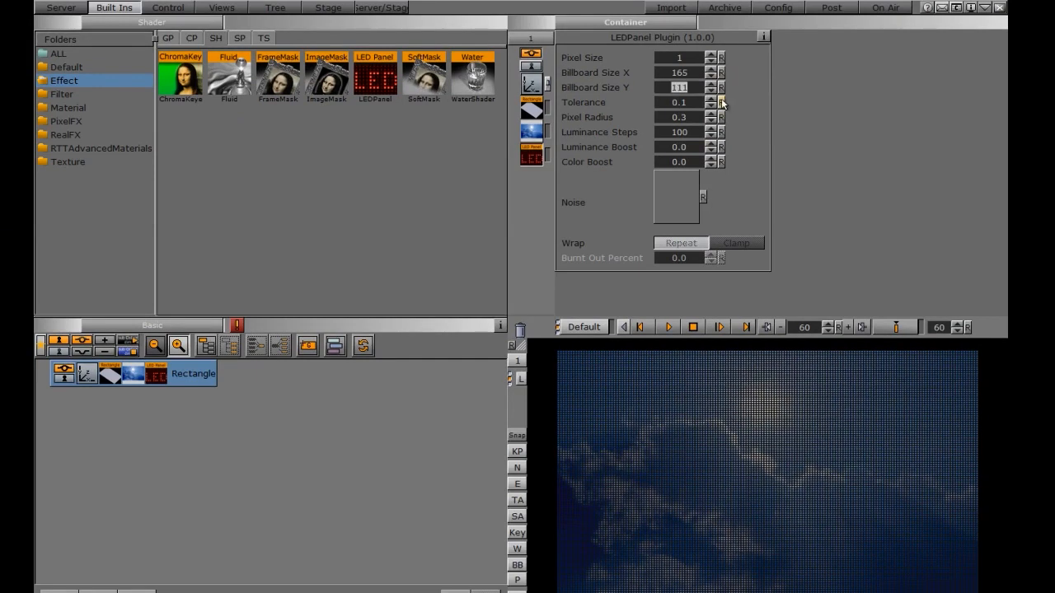
left_click(722, 74)
left_click(721, 88)
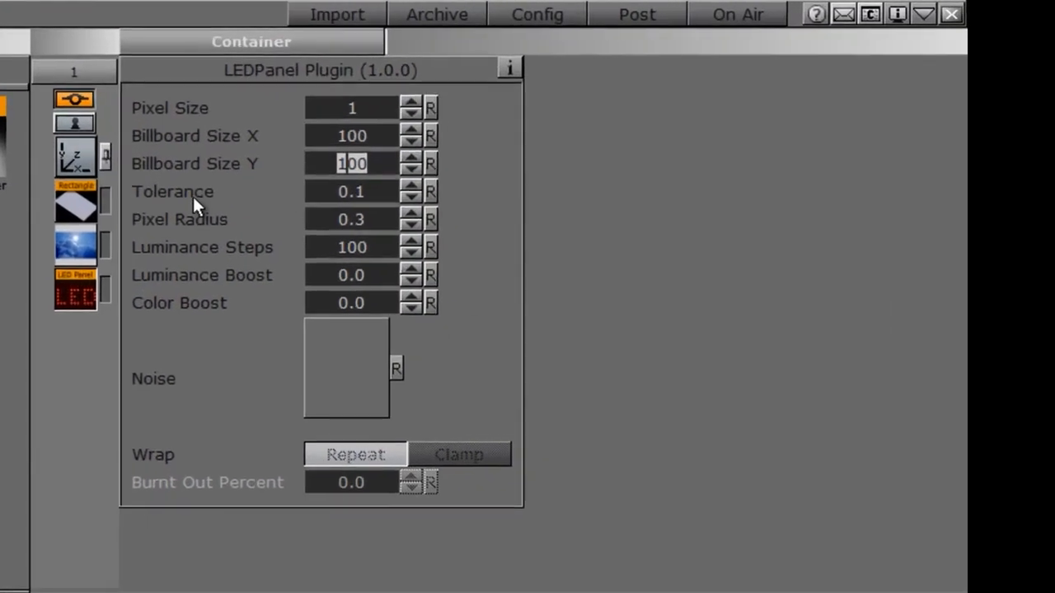
Step: Set the LED panel's pixel size to 8 and try tolerances of 1.9 and 4.7 before settling on 0.4
left_click_drag(322, 190, 332, 192)
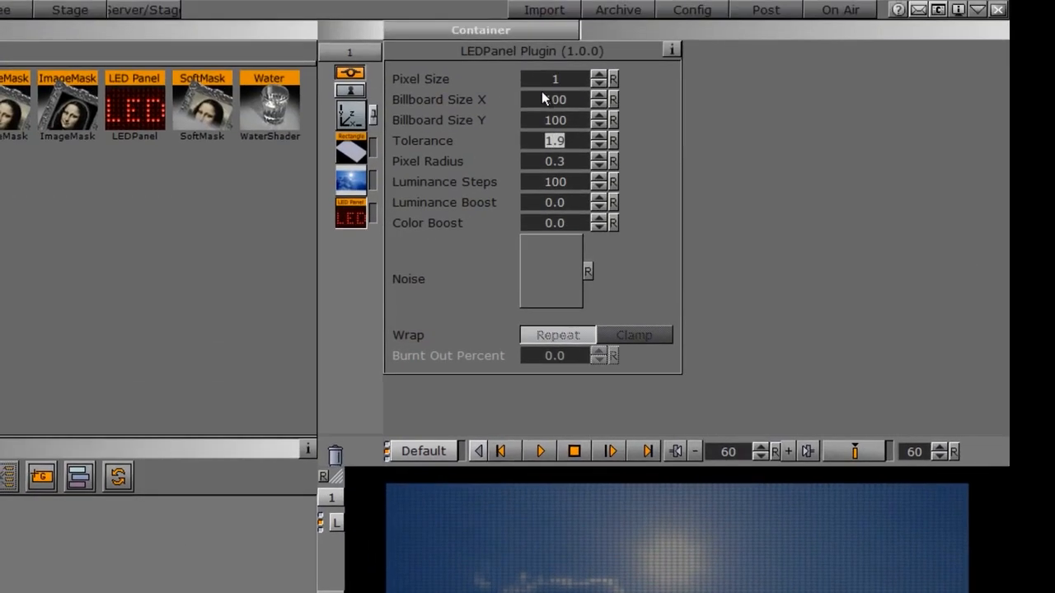
left_click_drag(538, 83, 544, 85)
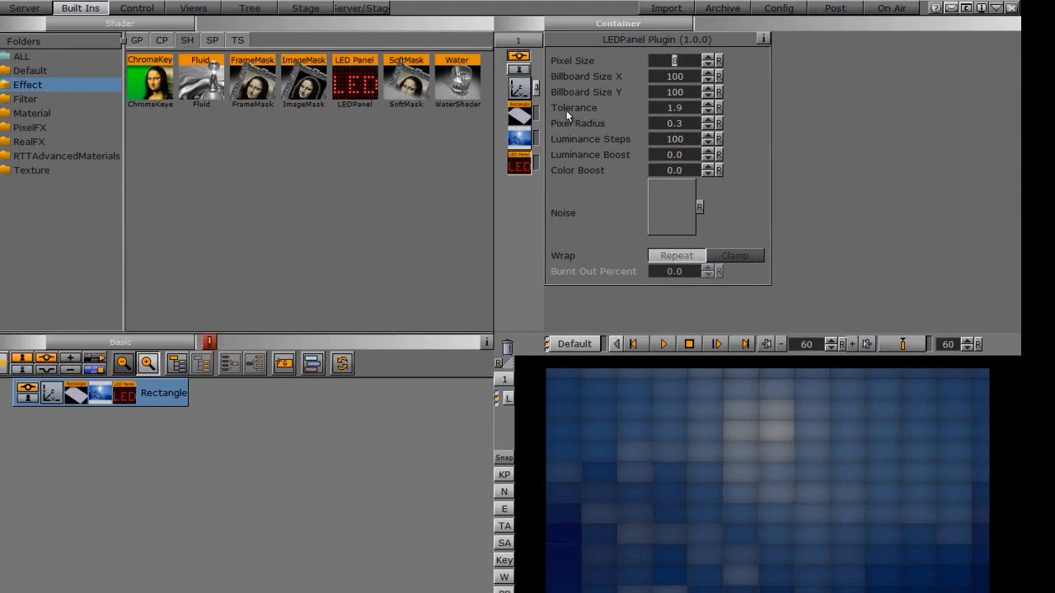
left_click_drag(685, 107, 705, 113)
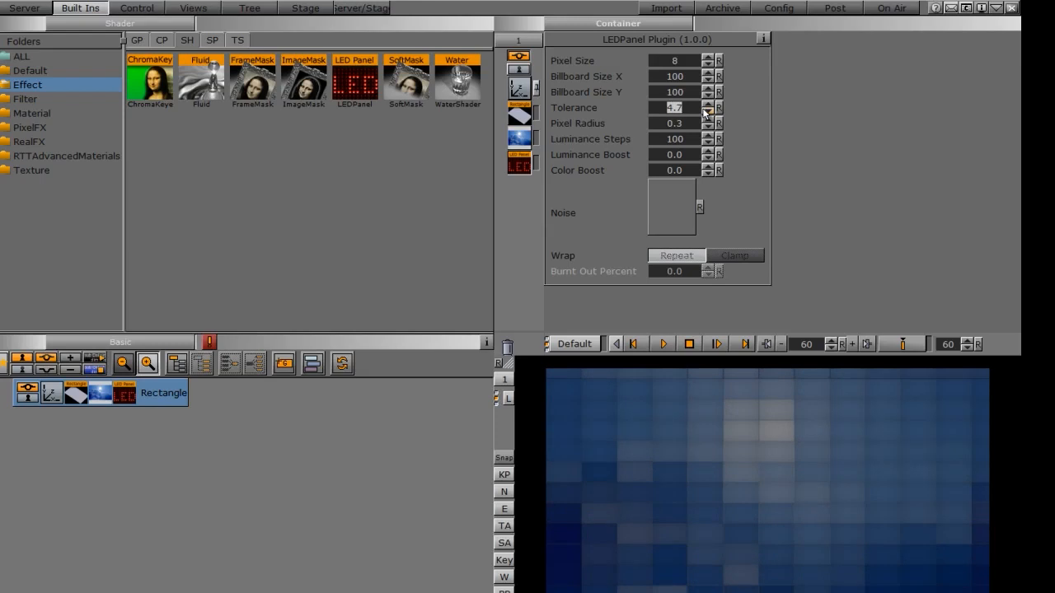
left_click_drag(693, 109, 660, 124)
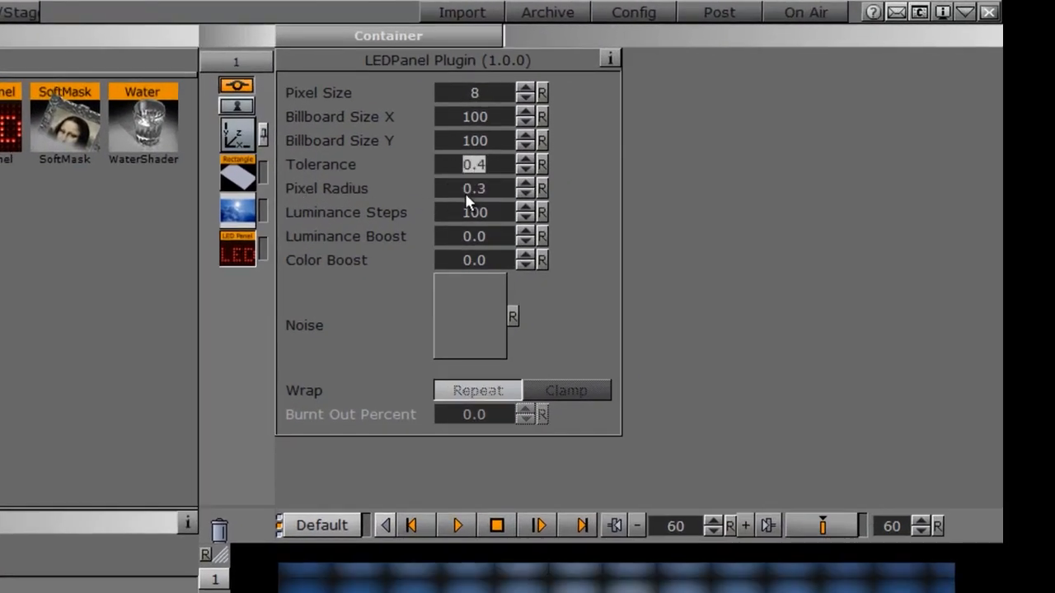
Step: Try pixel radii of 1.0 and 0.0, and set the tolerance to 0.1 and the pixel radius to 0.4
left_click_drag(454, 188, 465, 196)
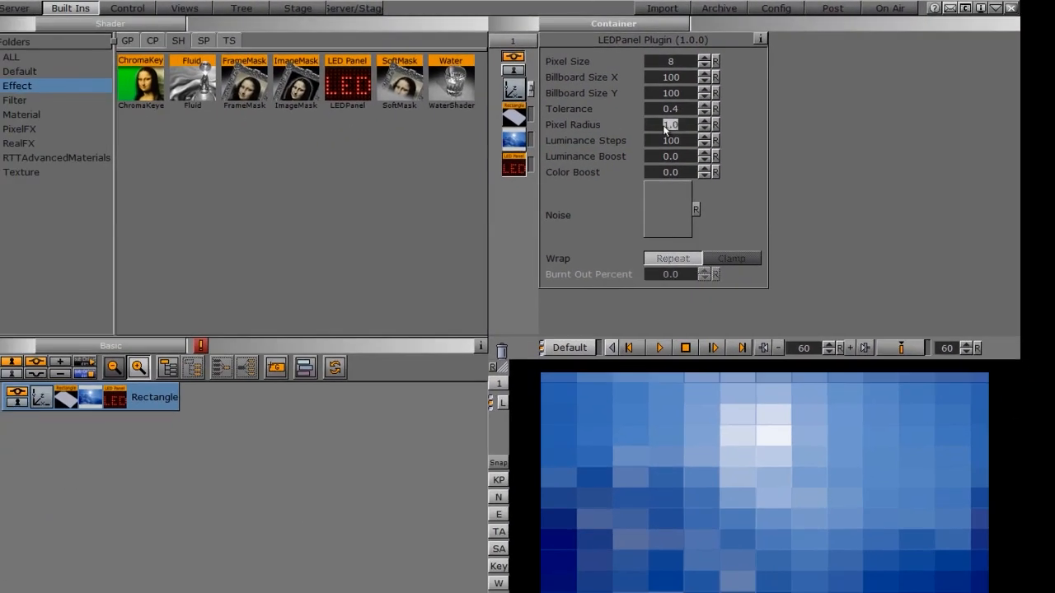
left_click_drag(683, 131, 674, 132)
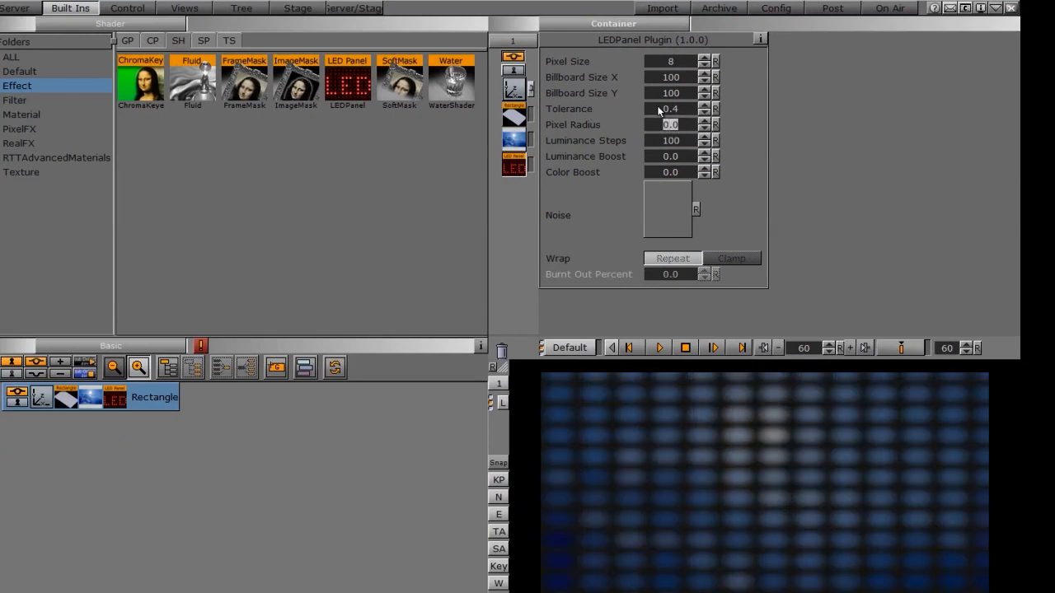
left_click_drag(673, 109, 662, 125)
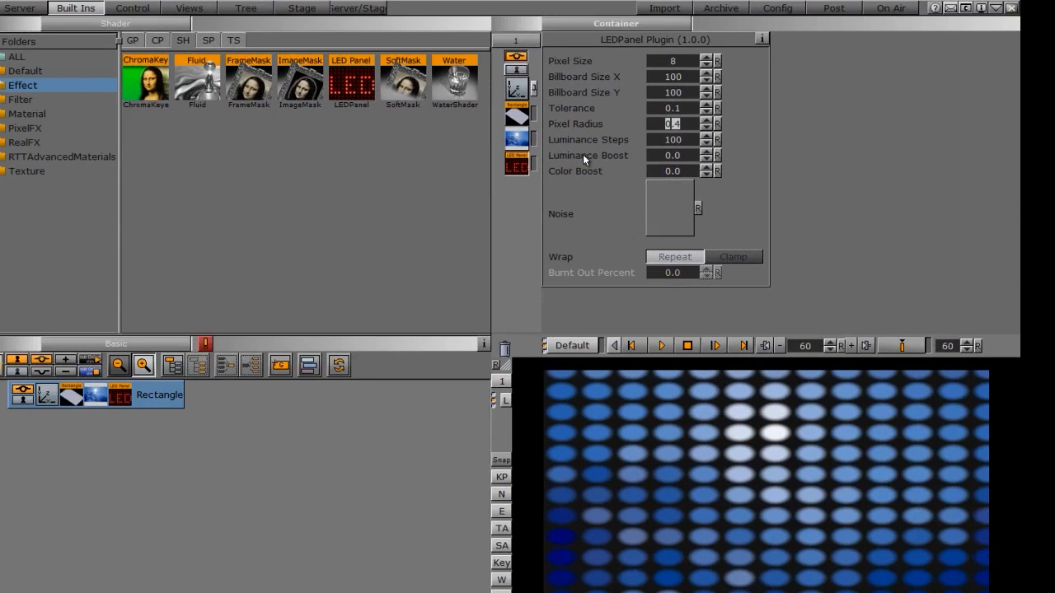
Step: Raise the LED panel's luminance boost to 2.3 and its color boost to 3.1
left_click_drag(657, 158, 673, 158)
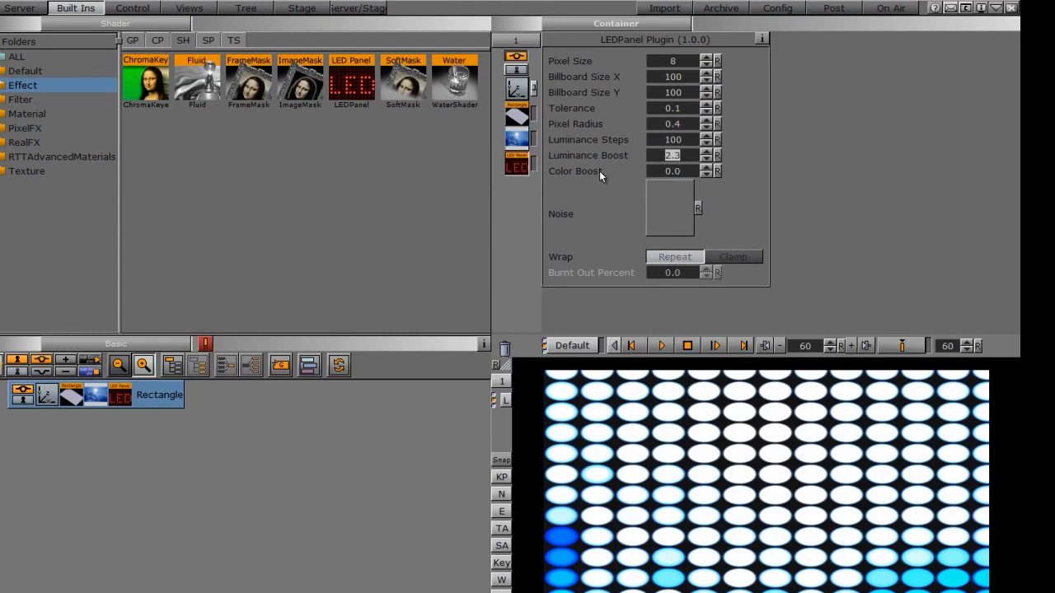
left_click_drag(665, 174, 680, 172)
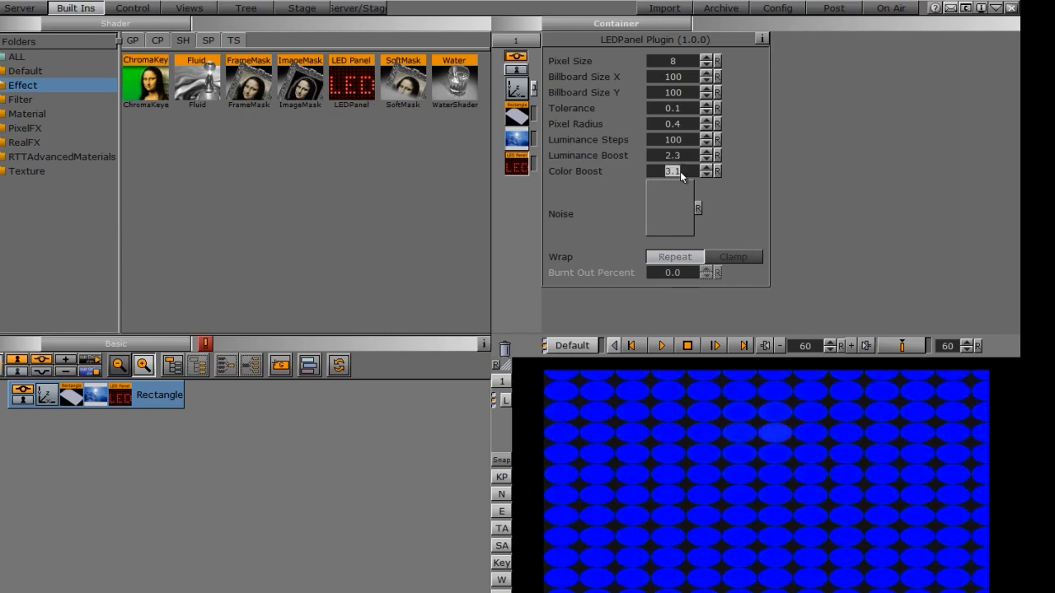
Step: Lower the luminance boost to 1.1 and reset the color boost, pixel radius and pixel size to their defaults
left_click_drag(681, 173, 668, 155)
left_click(708, 153)
left_click(719, 171)
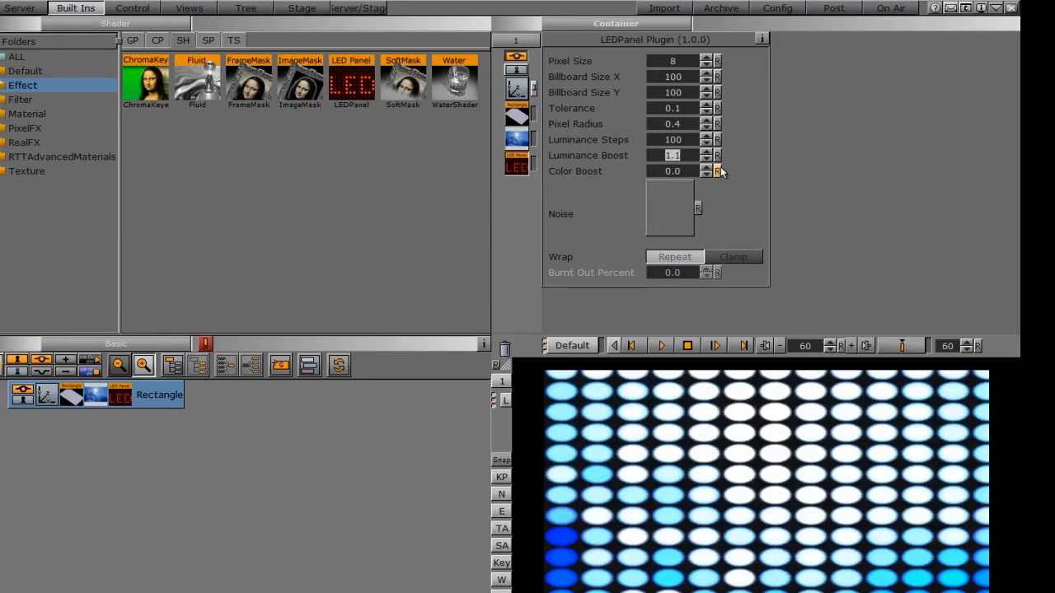
left_click(717, 123)
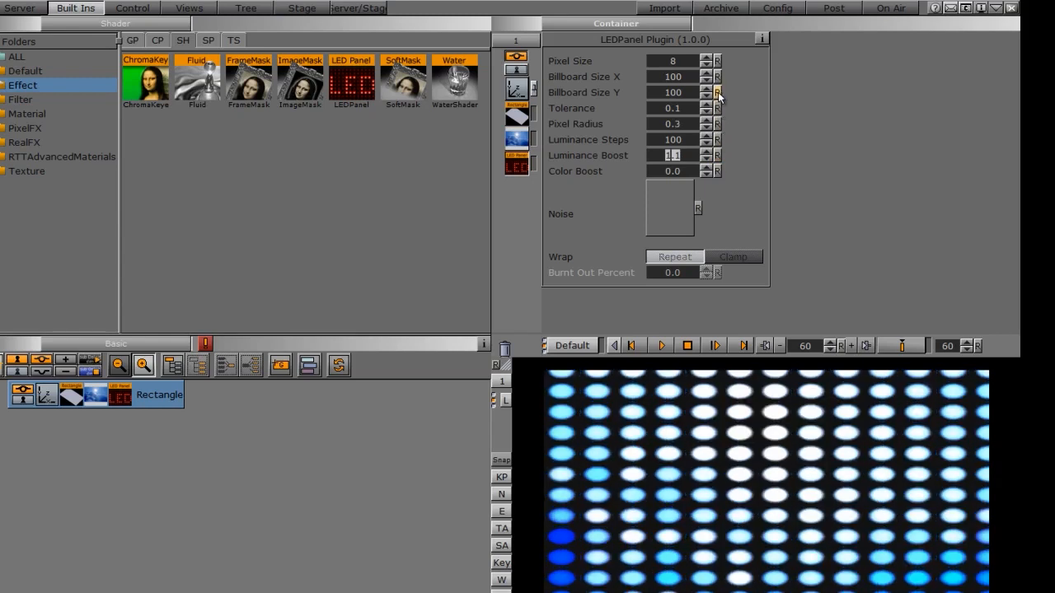
left_click(718, 61)
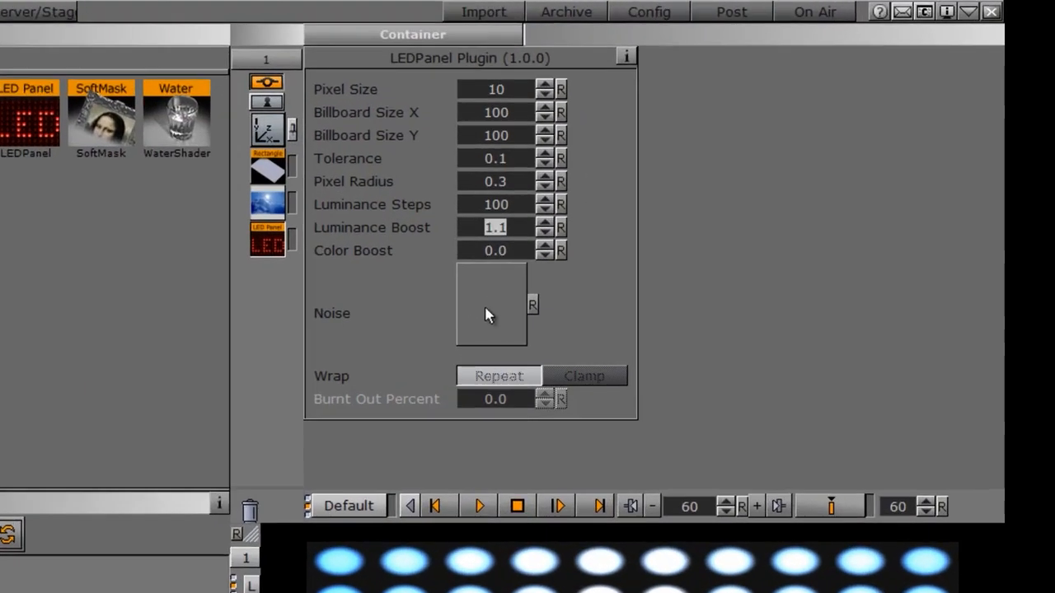
Step: Assign the APHA2 image from the Matte folder as the LED panel's noise and set the burnt out percent to 0.4
left_click(17, 9)
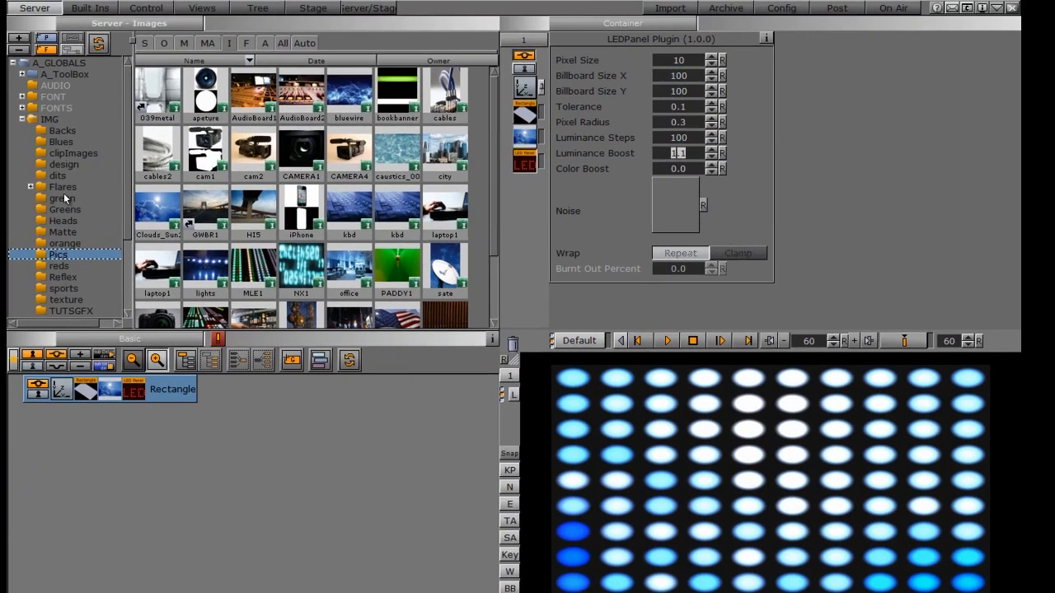
left_click(66, 233)
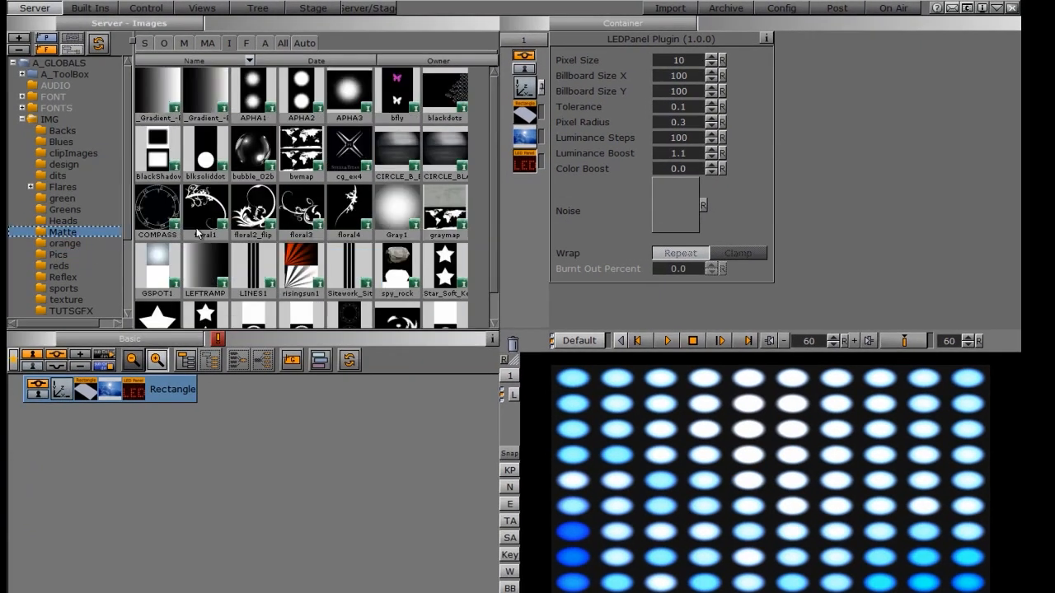
left_click_drag(301, 93, 642, 222)
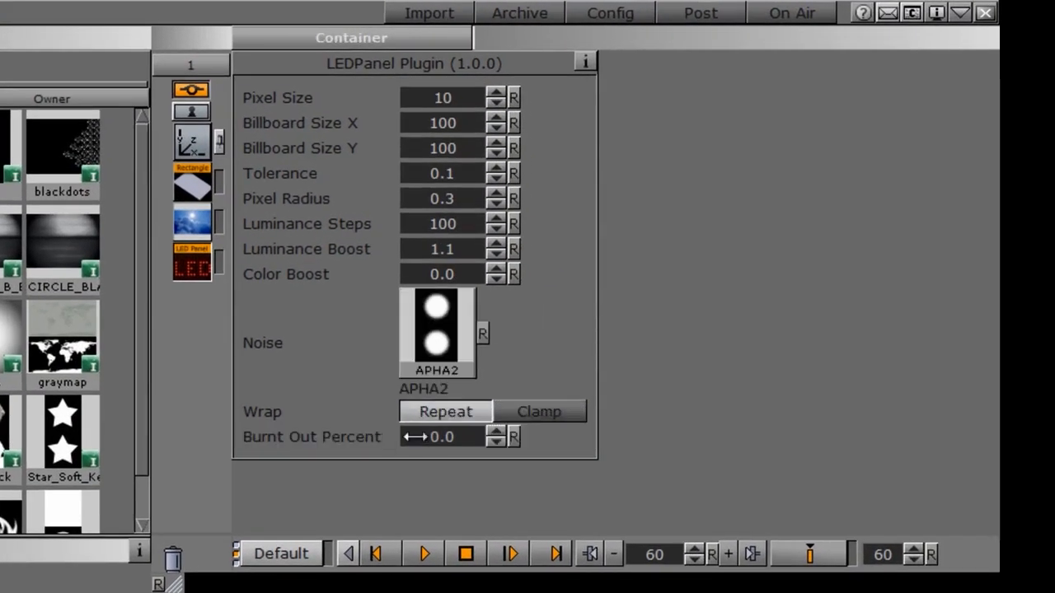
left_click_drag(415, 437, 422, 437)
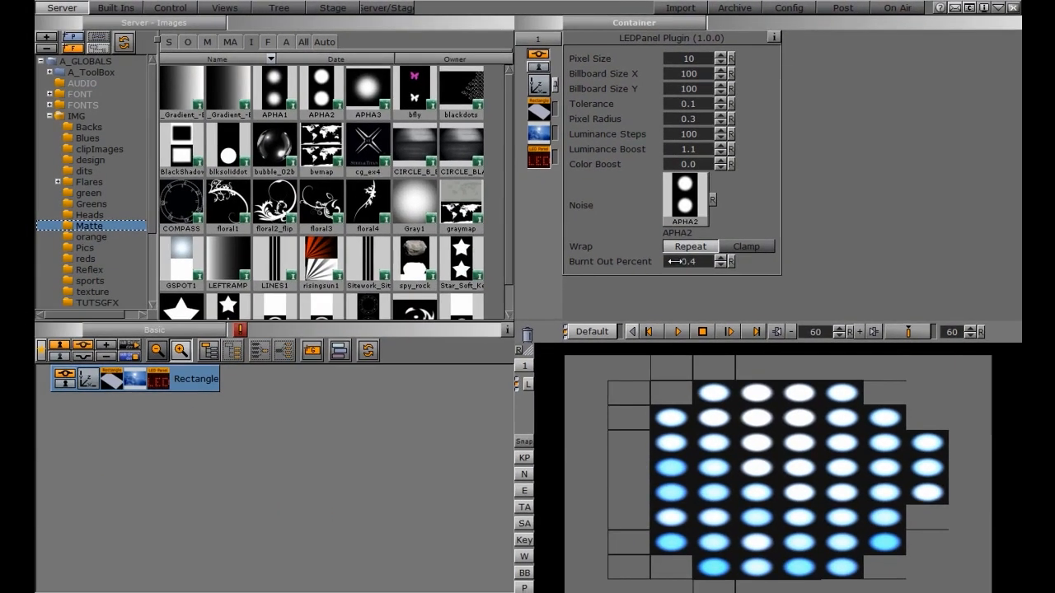
left_click_drag(676, 261, 676, 264)
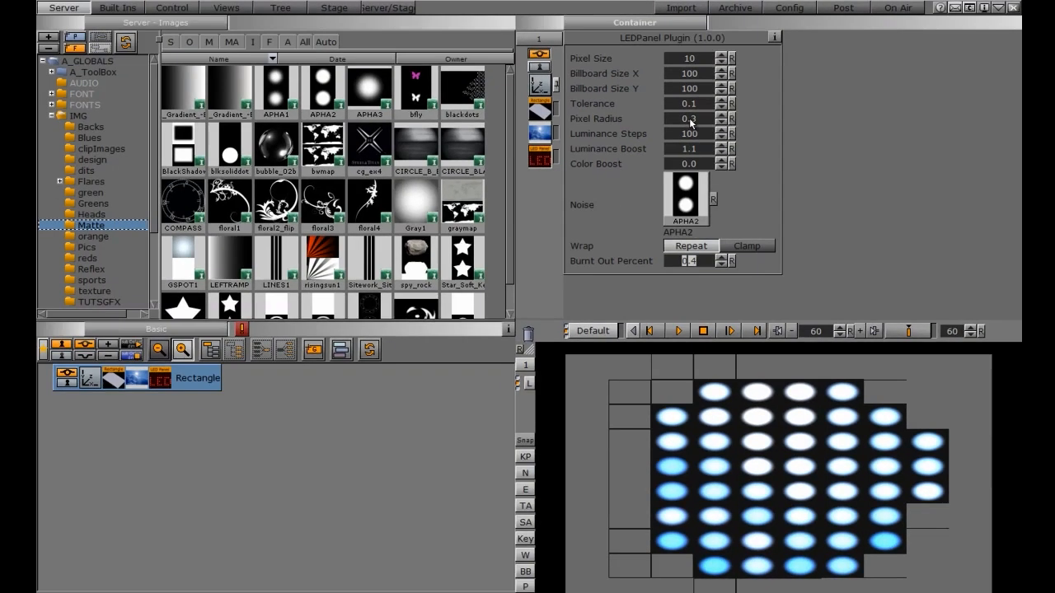
Step: Set the LED panel's tolerance to 0.4, luminance boost to 1.4, color boost to 0.4 and pixel size to 2
left_click_drag(689, 119, 681, 104)
left_click_drag(674, 150, 681, 167)
left_click_drag(678, 66, 672, 72)
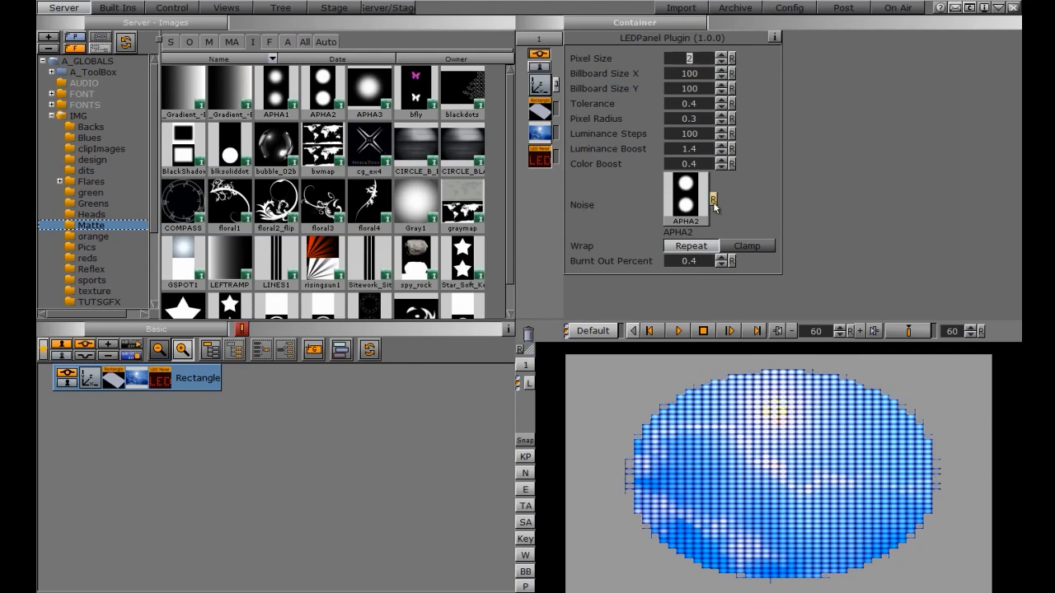
Step: Raise the LED panel's burnt out percent to 8.9 and clear its noise image
left_click_drag(721, 262, 714, 202)
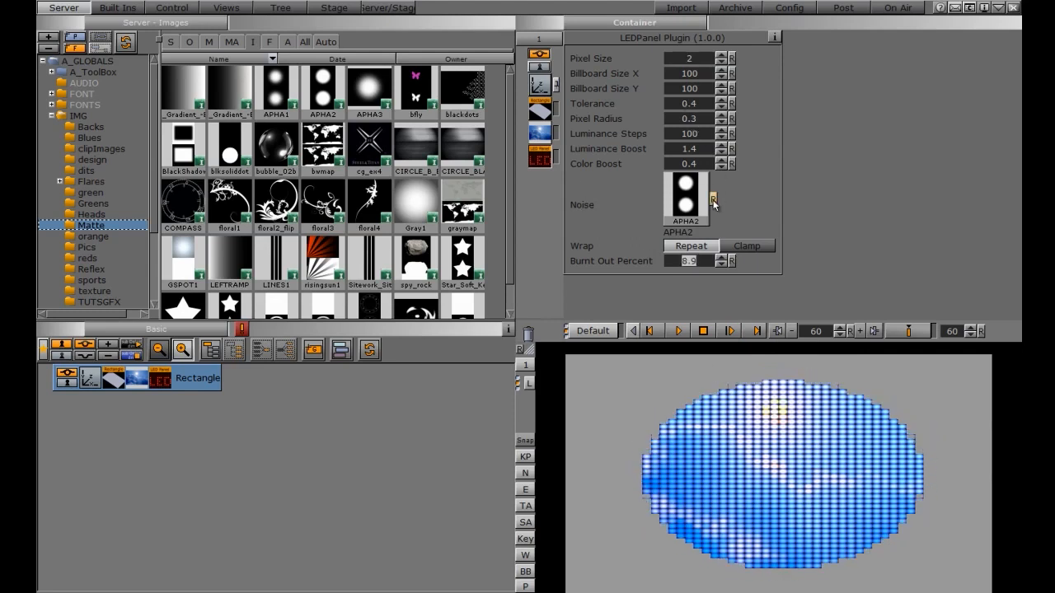
left_click(714, 200)
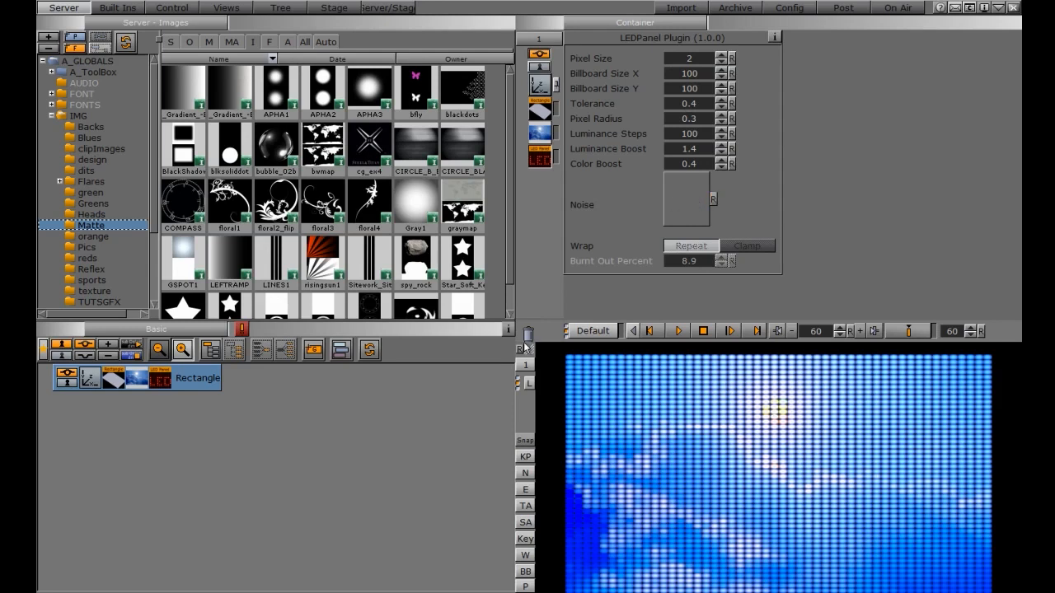
Step: Reset the LED panel's pixel size, tolerance, luminance boost and color boost to their defaults
left_click(731, 58)
left_click(731, 103)
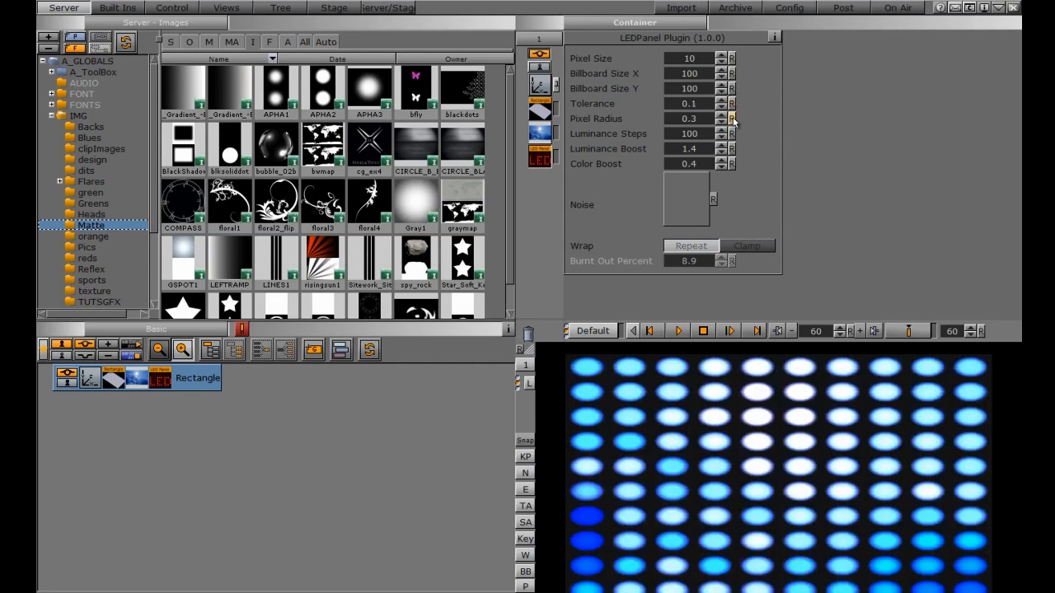
left_click(731, 148)
left_click(731, 163)
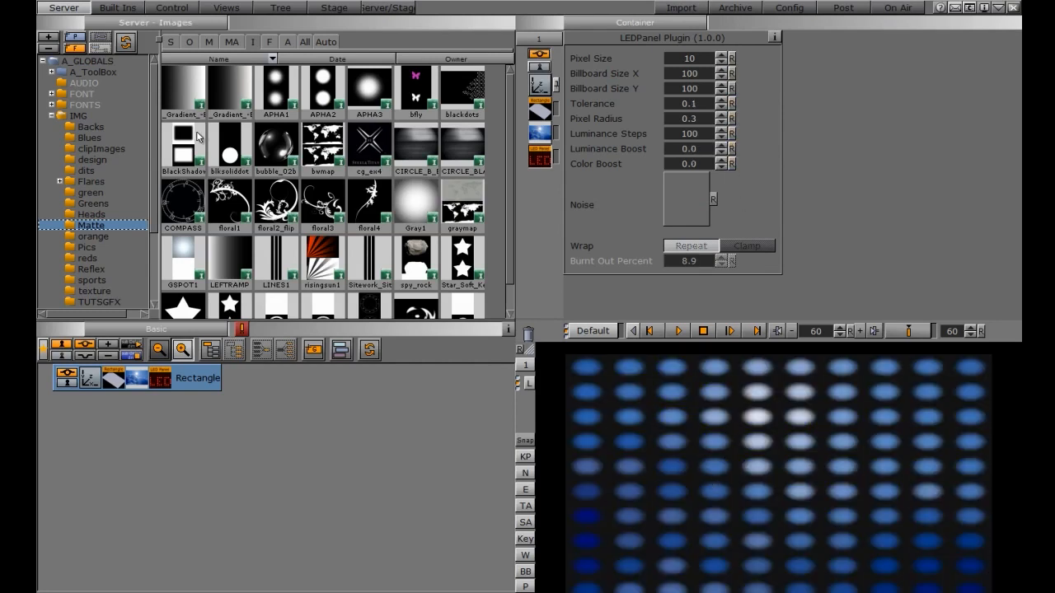
Step: Replace the rectangle's cloud texture with the PADDY1 image from the Pics folder
left_click(93, 215)
left_click(86, 247)
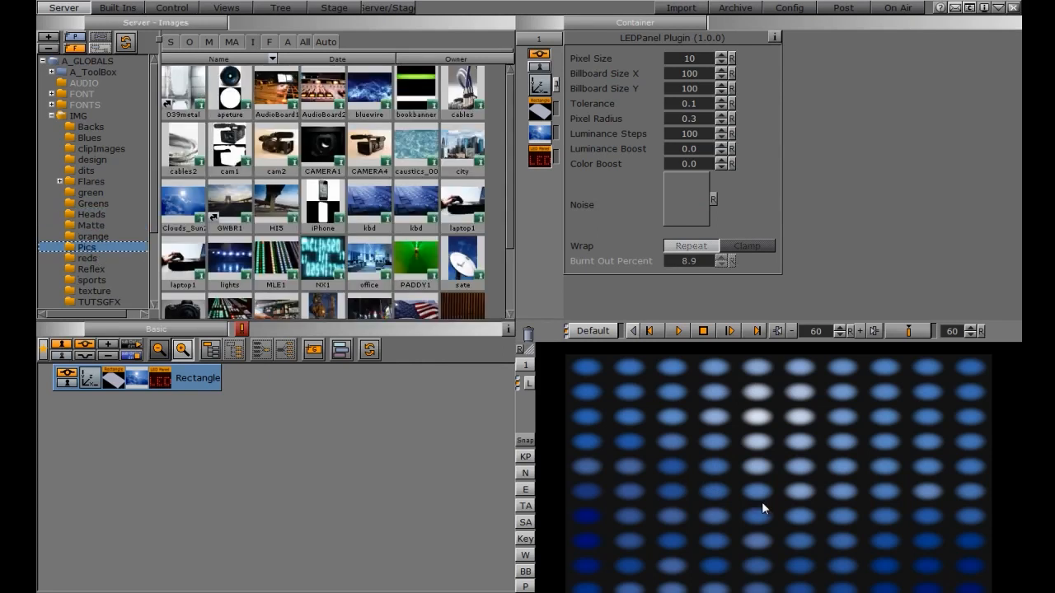
left_click_drag(416, 264, 141, 383)
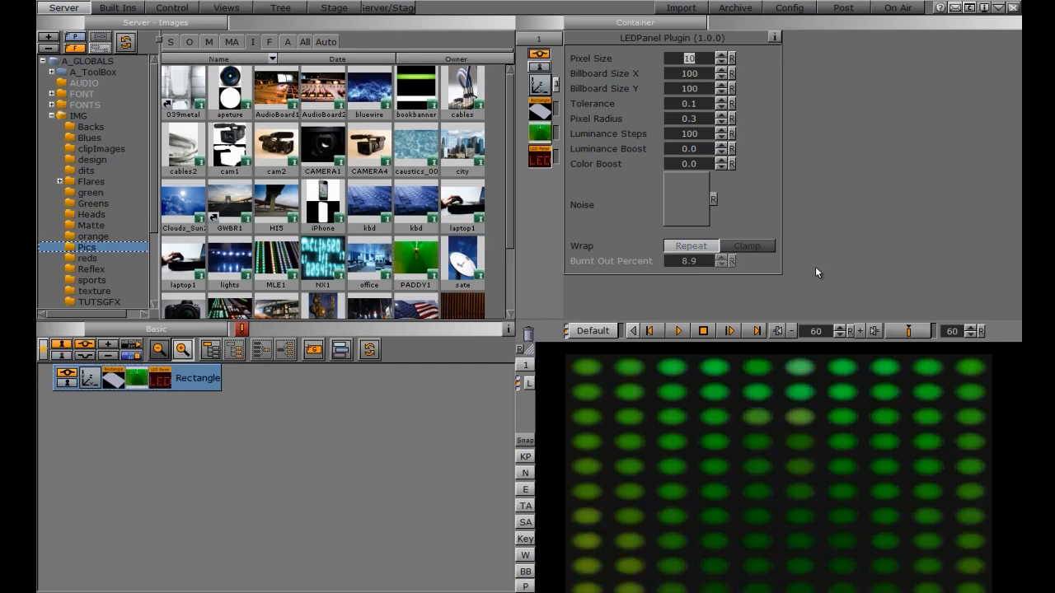
Step: Set the LED panel's billboard size Y to 99 and tolerance to 0.6, and adjust the pixel radius
left_click_drag(683, 89, 691, 101)
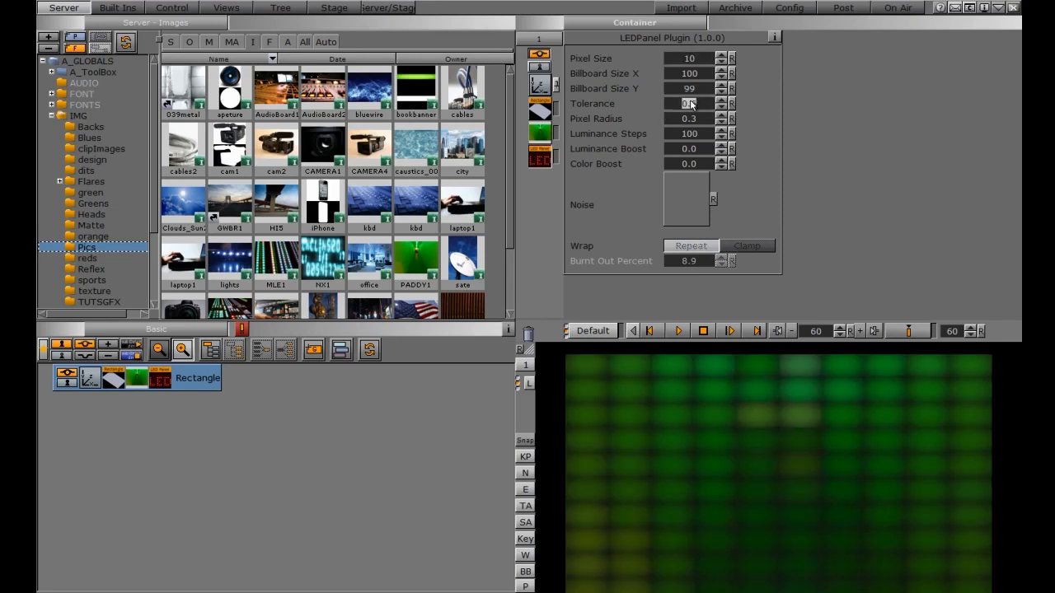
left_click_drag(694, 120, 689, 119)
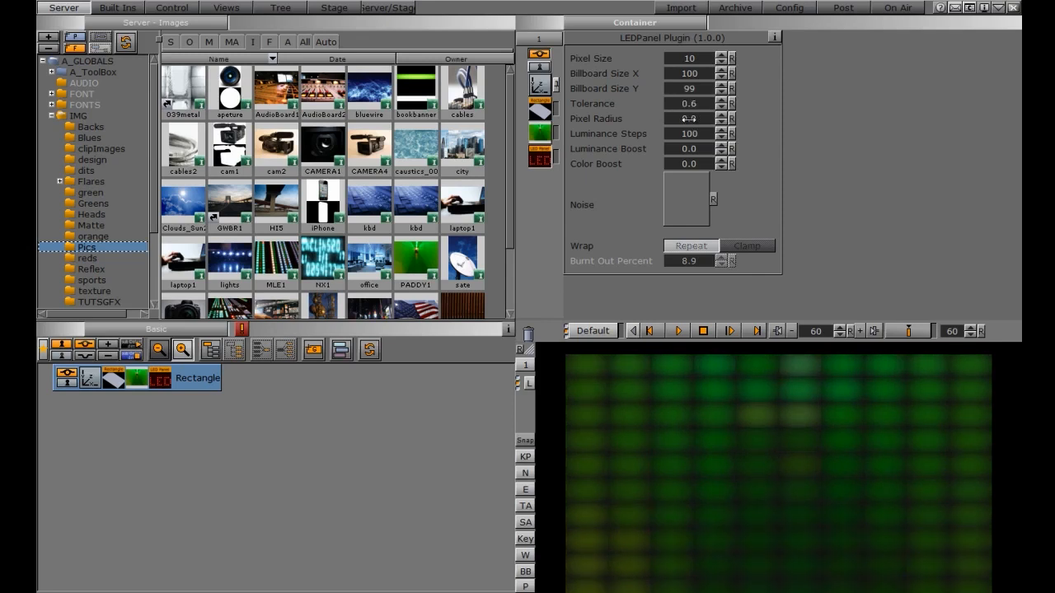